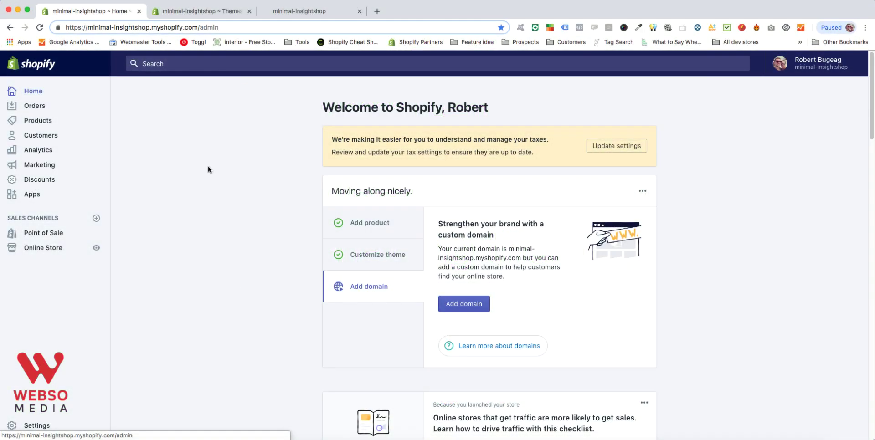
# Go to Products > Collections and open a blank Create collection form
pyautogui.click(38, 120)
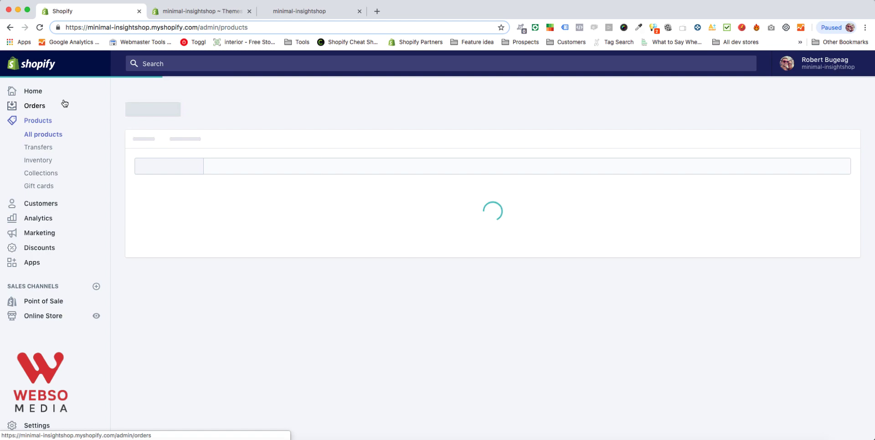
pyautogui.click(37, 177)
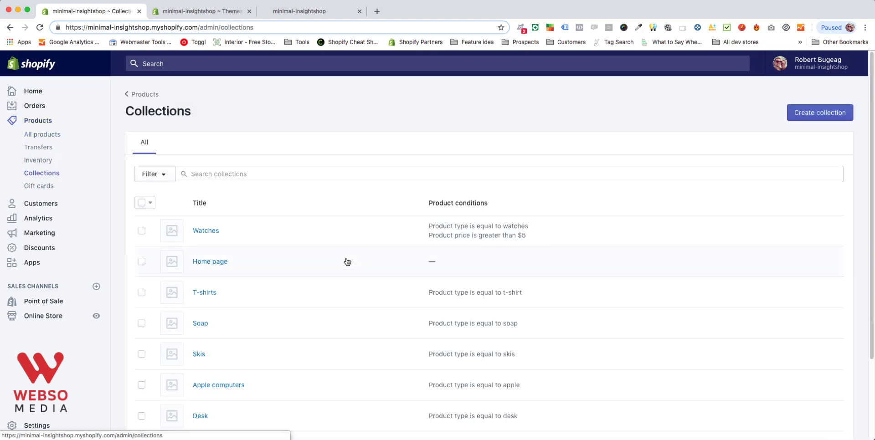
pyautogui.click(820, 117)
# Title the collection 'Test collection' and remove it from the Point of Sale sales channel
pyautogui.click(325, 165)
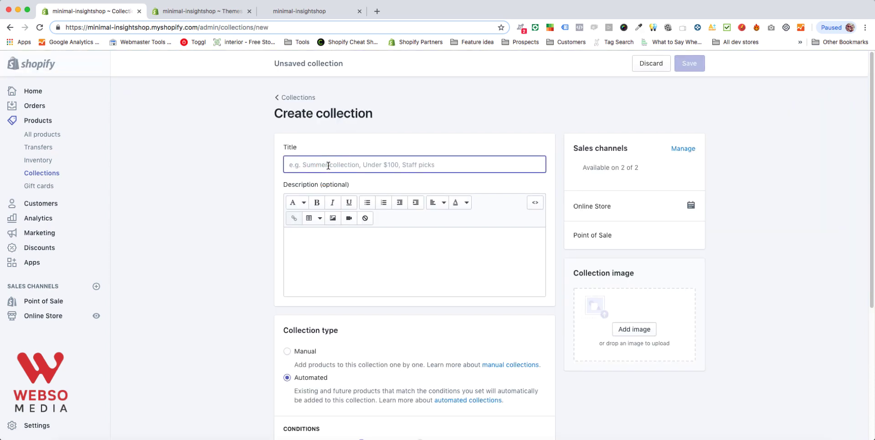
pyautogui.write('Test collection')
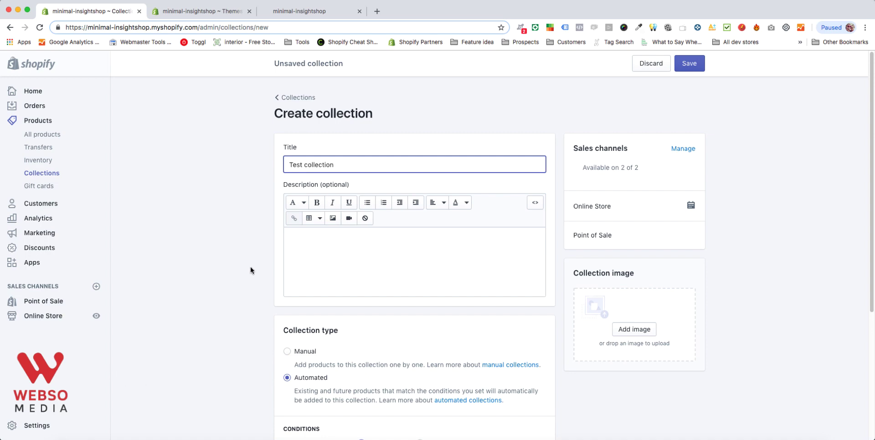
pyautogui.click(683, 148)
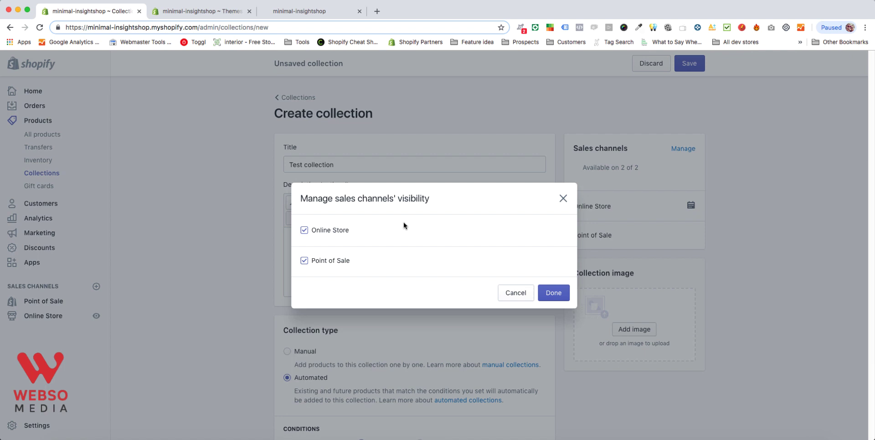
pyautogui.click(305, 260)
pyautogui.click(554, 293)
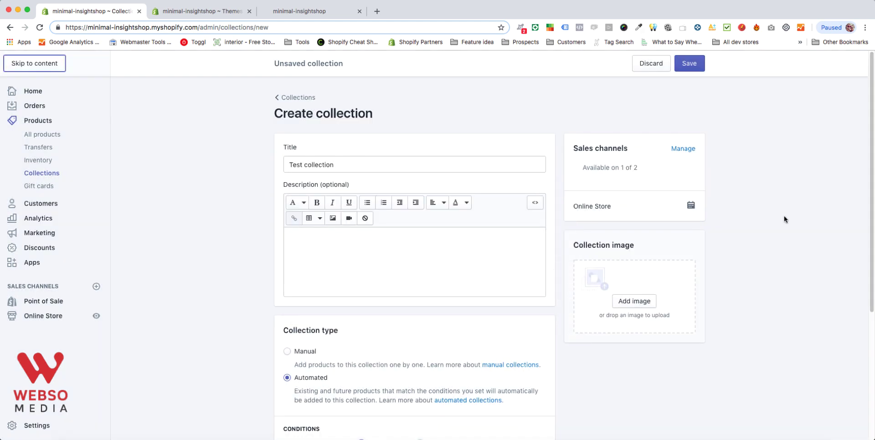
pyautogui.scroll(-3, 784, 215)
pyautogui.click(315, 172)
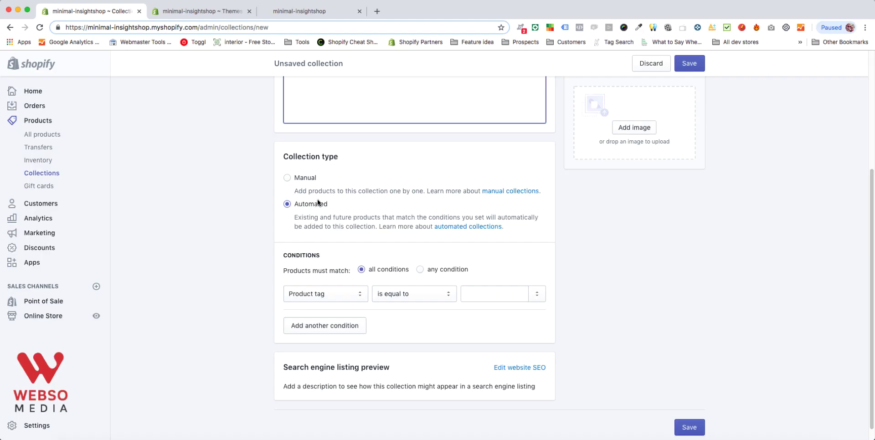
pyautogui.click(287, 175)
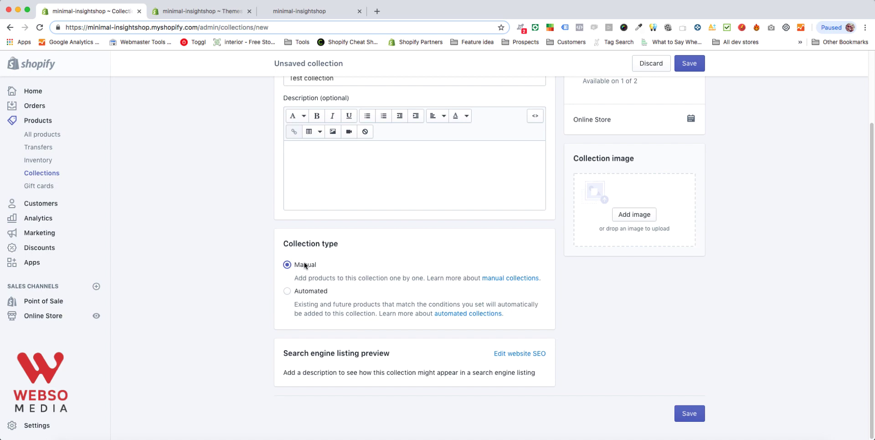
pyautogui.click(286, 293)
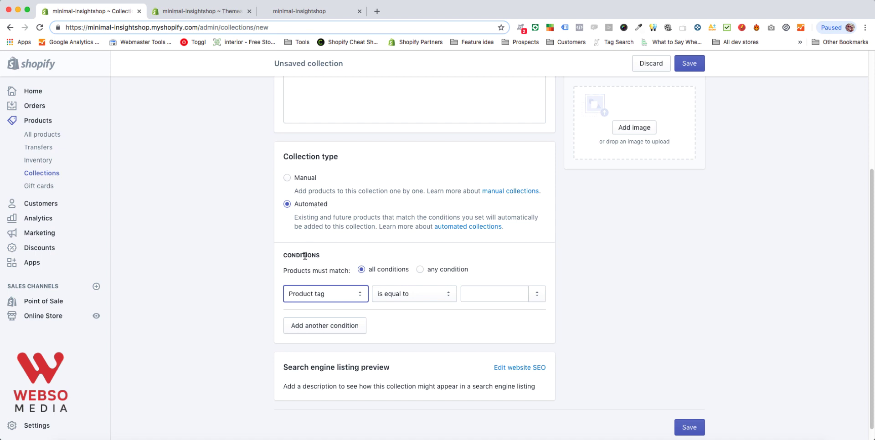
pyautogui.scroll(-1, 292, 249)
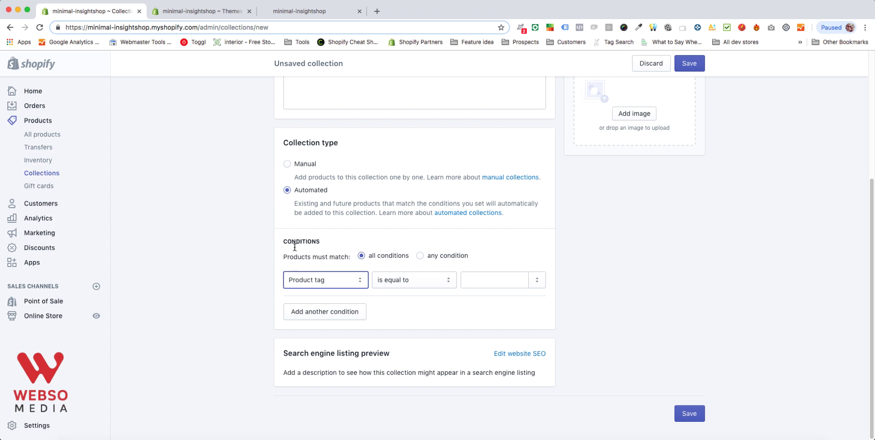
# Change the condition rule to Product type is equal to t-shirt
pyautogui.click(313, 280)
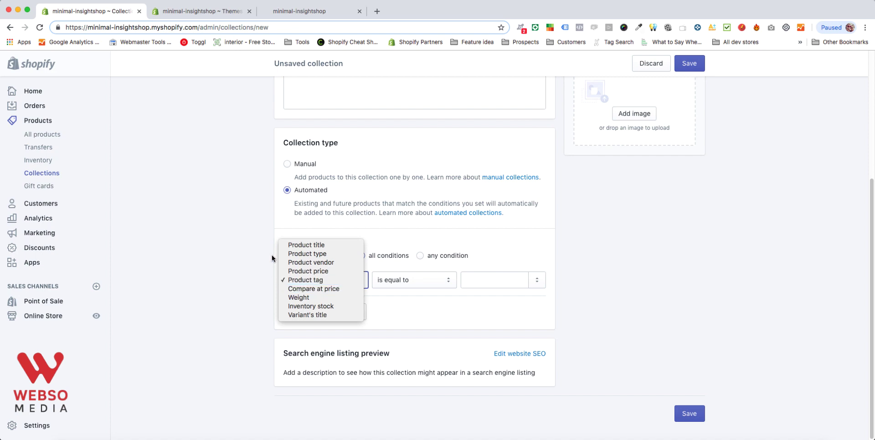
pyautogui.moveTo(282, 256); pyautogui.dragTo(290, 254)
pyautogui.click(413, 280)
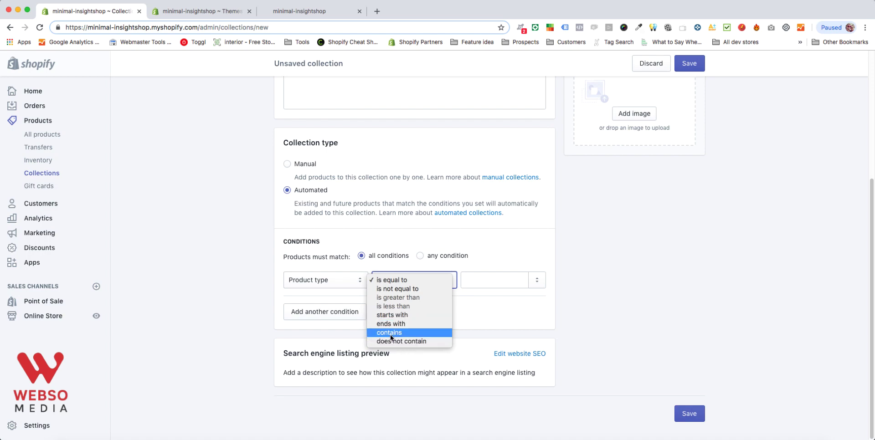
pyautogui.click(599, 273)
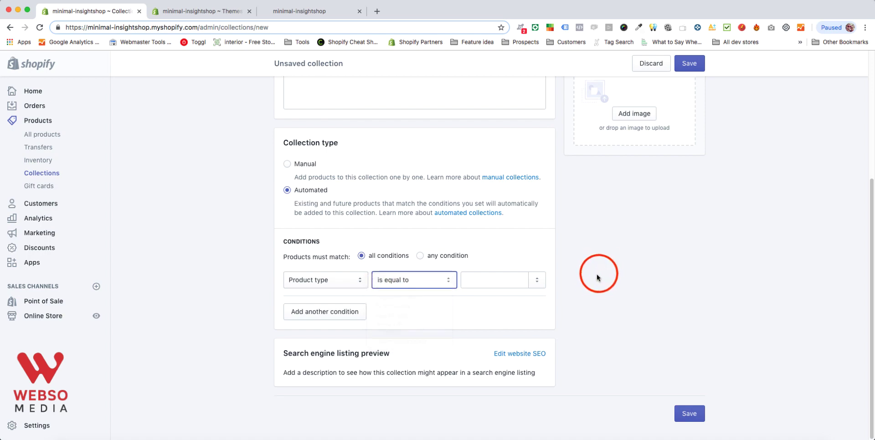
pyautogui.click(509, 281)
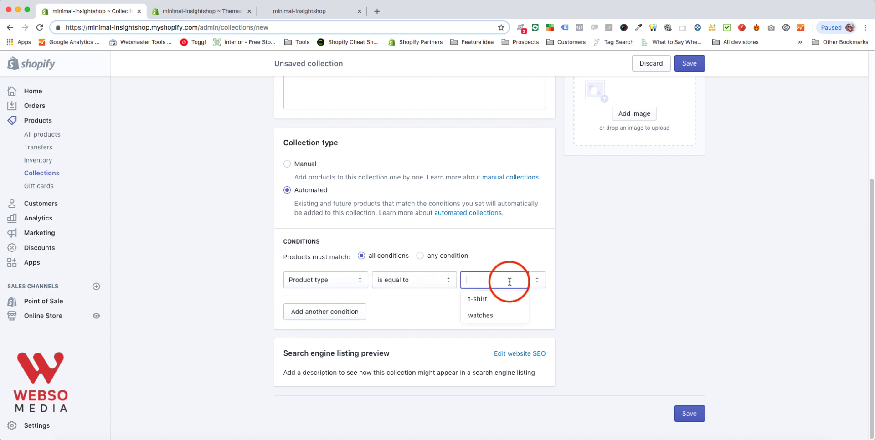
pyautogui.click(476, 298)
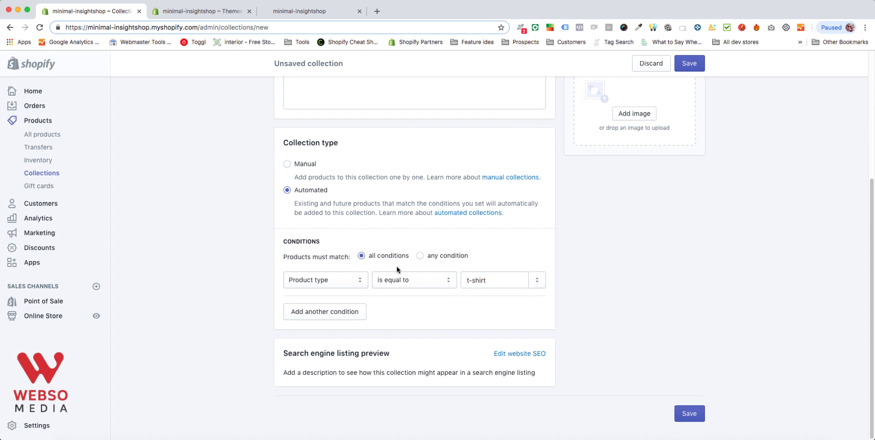
pyautogui.scroll(5, 396, 269)
pyautogui.click(352, 166)
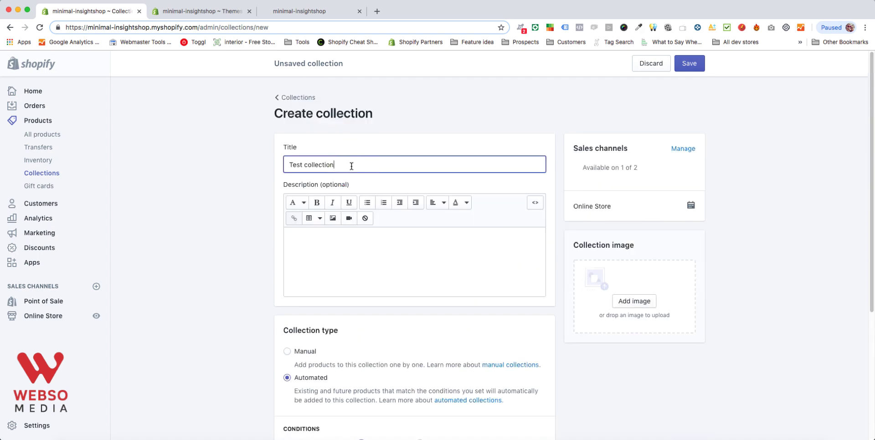
pyautogui.write('t-shirt')
pyautogui.scroll(-5, 424, 221)
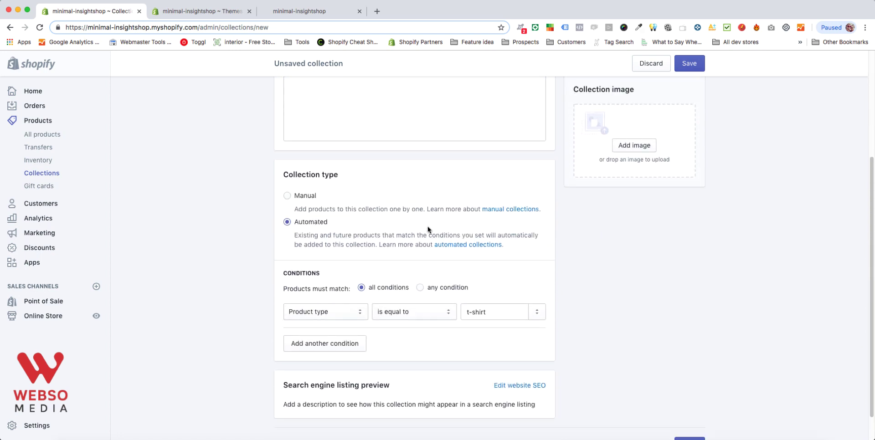
pyautogui.scroll(1, 428, 226)
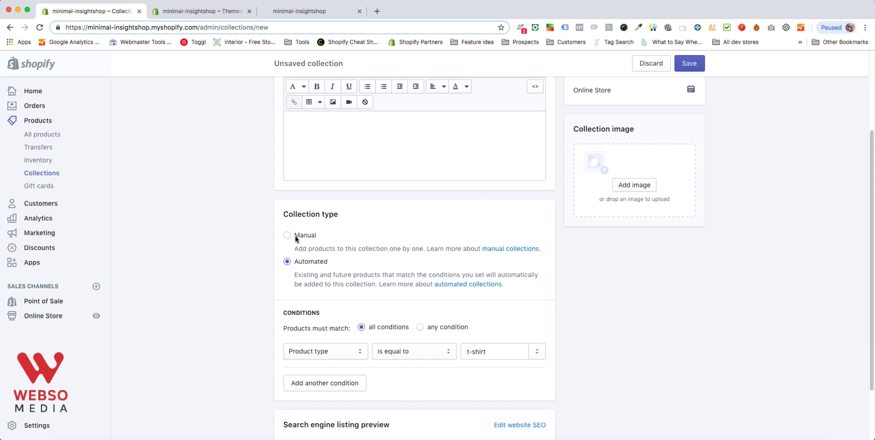
pyautogui.scroll(-1, 384, 260)
pyautogui.scroll(-1, 384, 259)
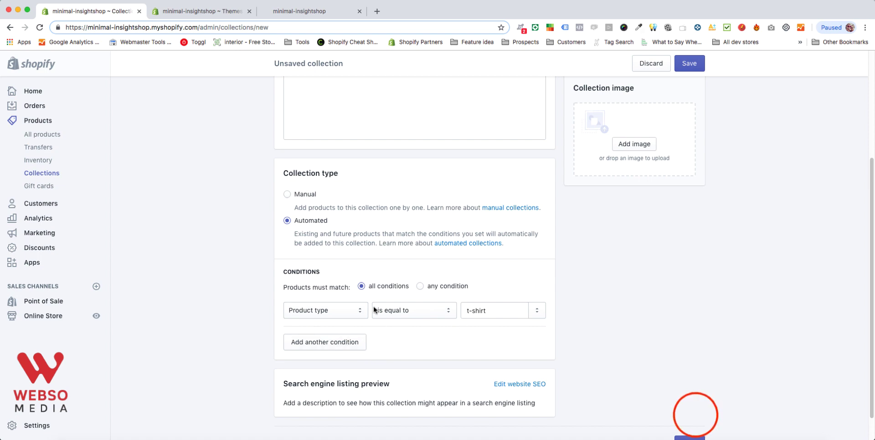
# Save the collection and review the six t-shirt products it now lists
pyautogui.scroll(-2, 695, 413)
pyautogui.click(689, 413)
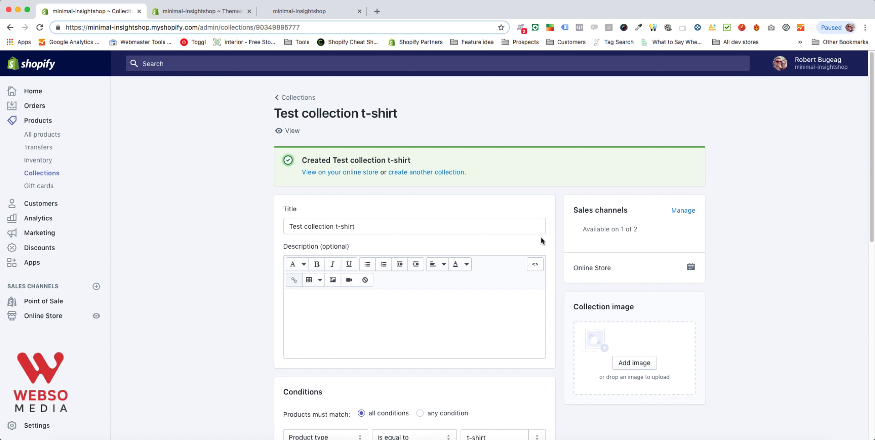
pyautogui.scroll(-10, 549, 242)
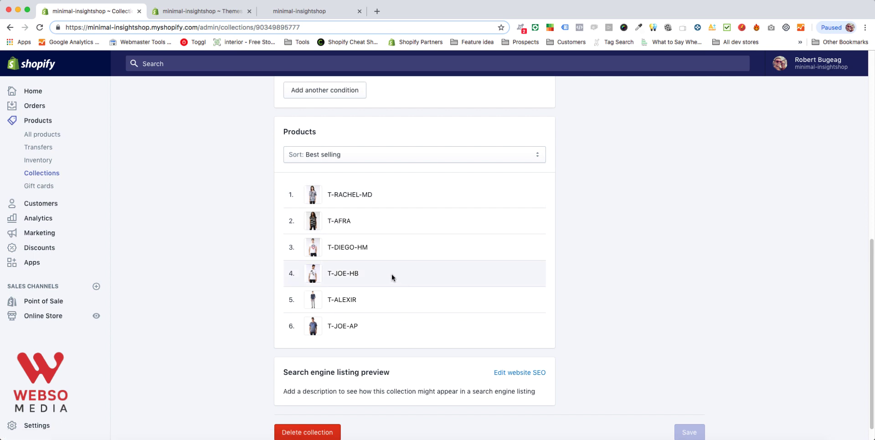
pyautogui.scroll(5, 392, 275)
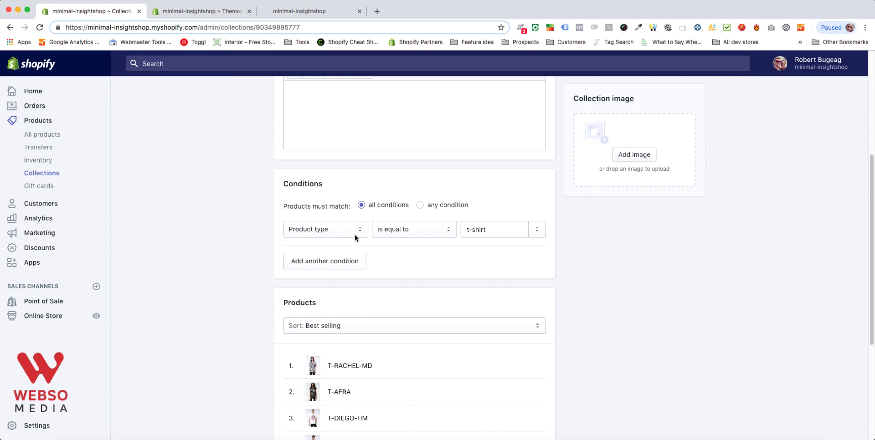
pyautogui.scroll(-5, 363, 307)
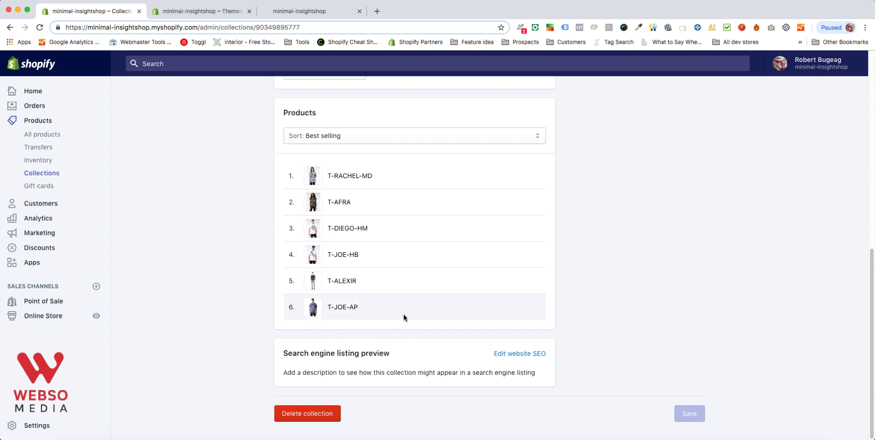
pyautogui.scroll(2, 258, 201)
# Switch product sorting to Manually and drag T-JOE-HB above T-DIEGO-HM
pyautogui.click(321, 194)
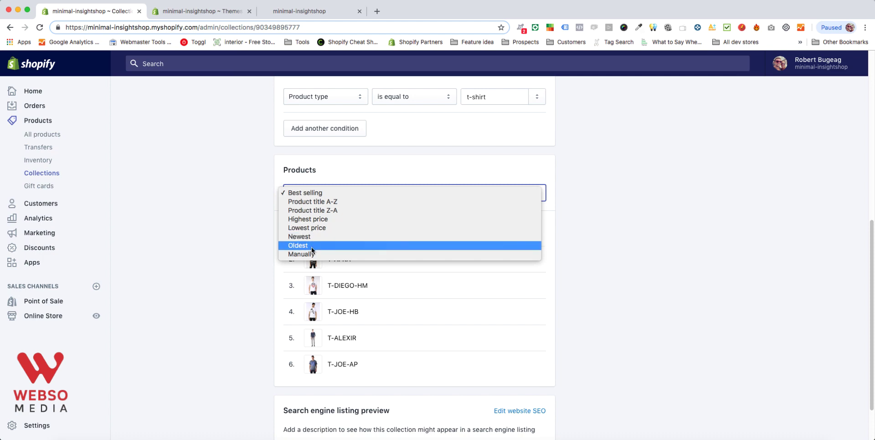
pyautogui.click(294, 255)
pyautogui.click(301, 255)
pyautogui.scroll(-1, 267, 258)
pyautogui.moveTo(294, 290); pyautogui.dragTo(292, 258)
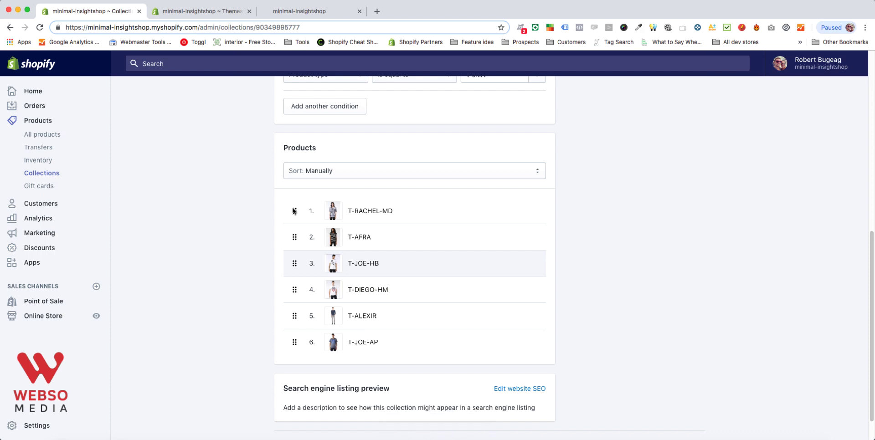
pyautogui.click(319, 171)
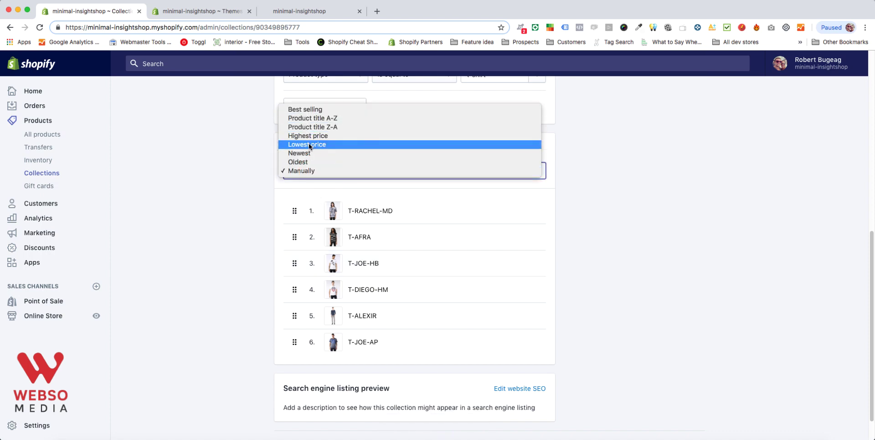
pyautogui.click(261, 280)
# Append '-keywords-one-tewo' to the SEO URL handle, making it test-collection-t-shirt-keywords-one-tewo
pyautogui.scroll(4, 449, 268)
pyautogui.scroll(-3, 449, 268)
pyautogui.scroll(-2, 450, 272)
pyautogui.click(524, 352)
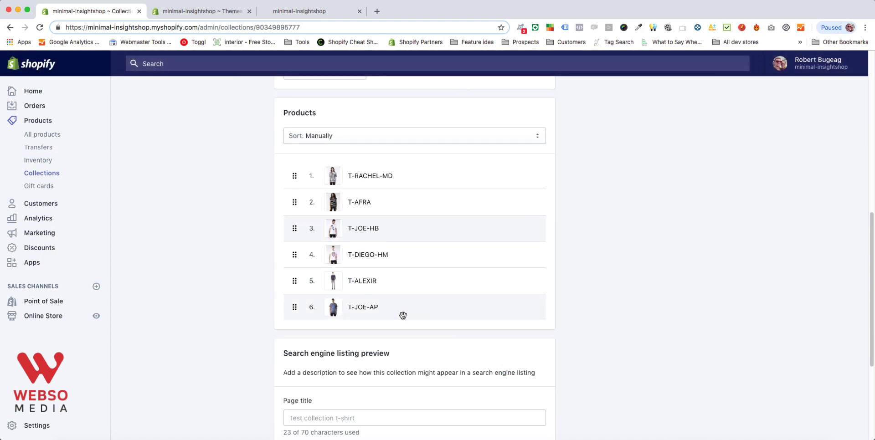
pyautogui.scroll(-4, 403, 314)
pyautogui.scroll(1, 312, 240)
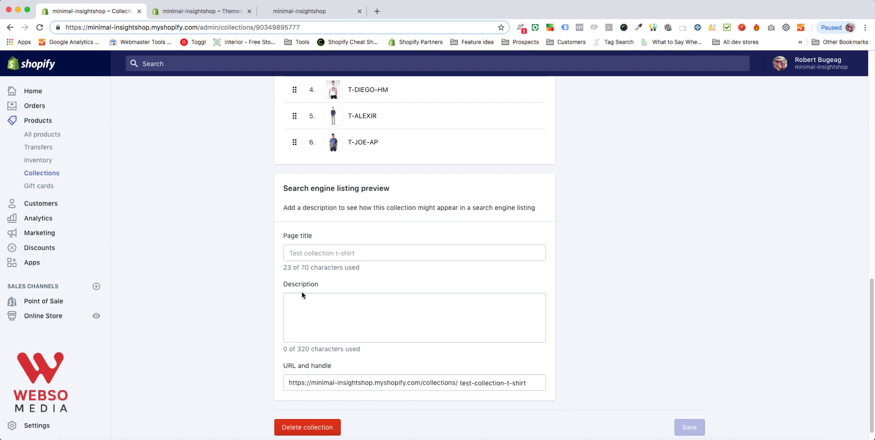
pyautogui.click(472, 382)
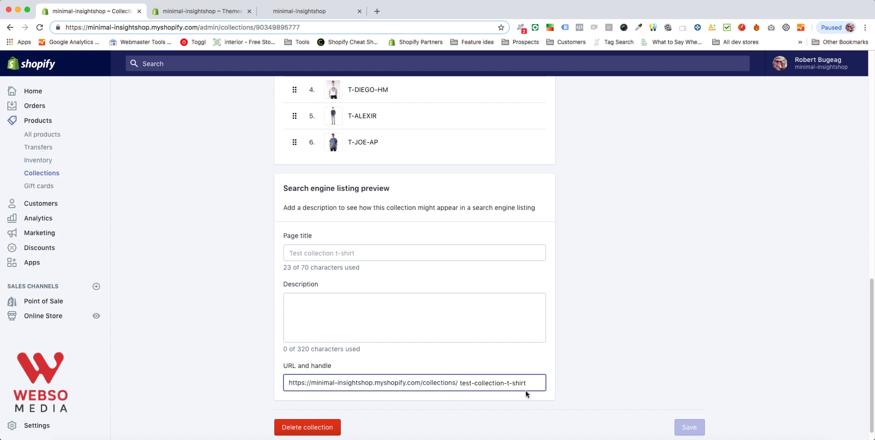
pyautogui.write('-')
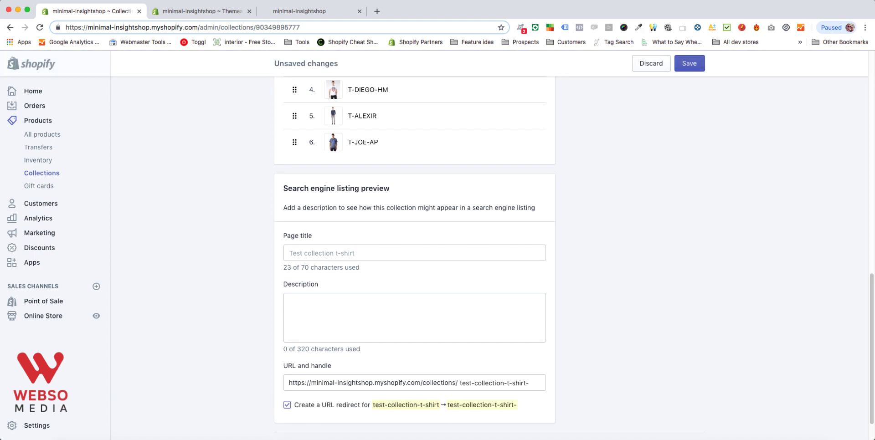
pyautogui.click(522, 383)
pyautogui.write('keywords-one-tewo')
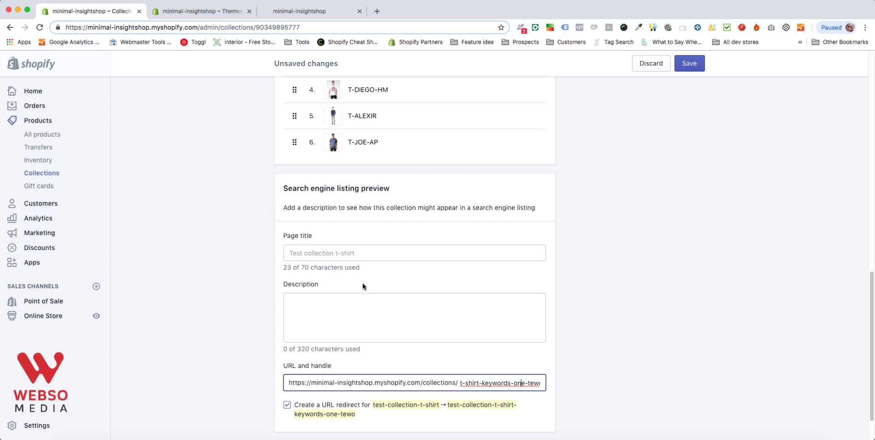
pyautogui.scroll(20, 456, 228)
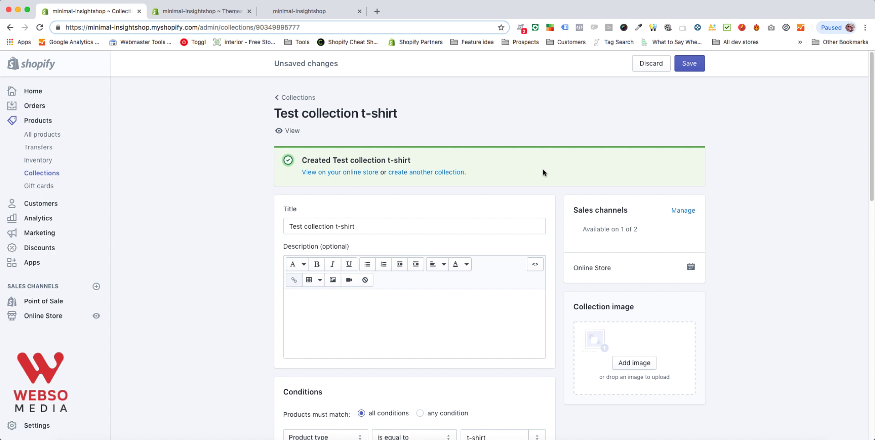
pyautogui.scroll(-2, 543, 173)
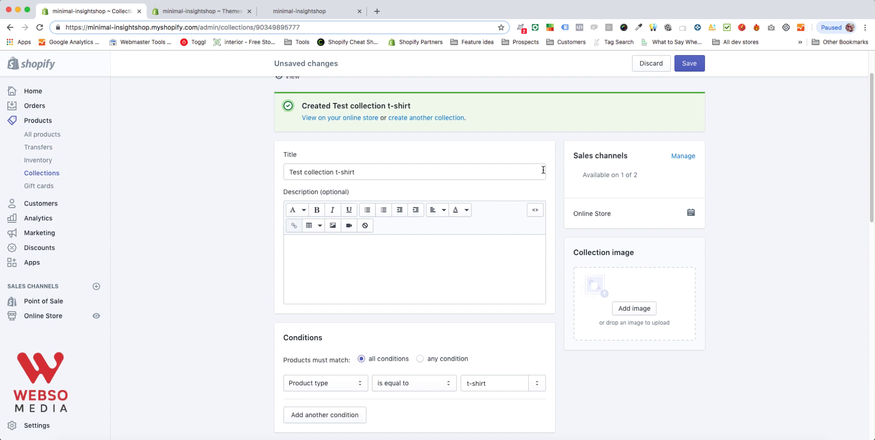
pyautogui.scroll(-7, 543, 172)
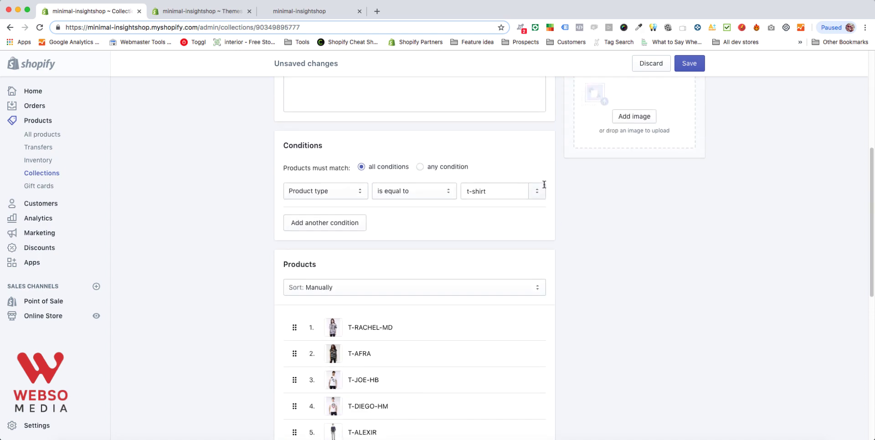